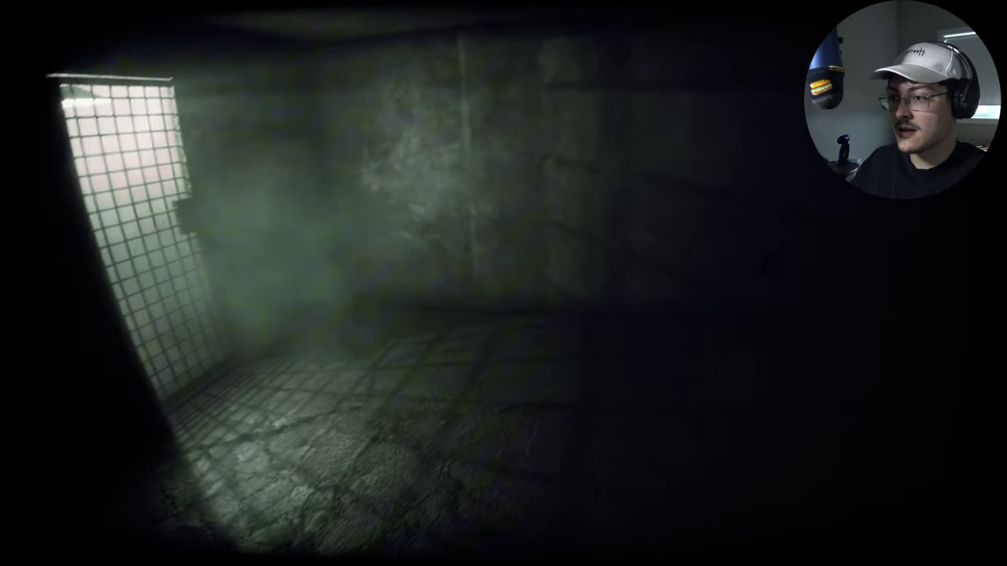
key(w)
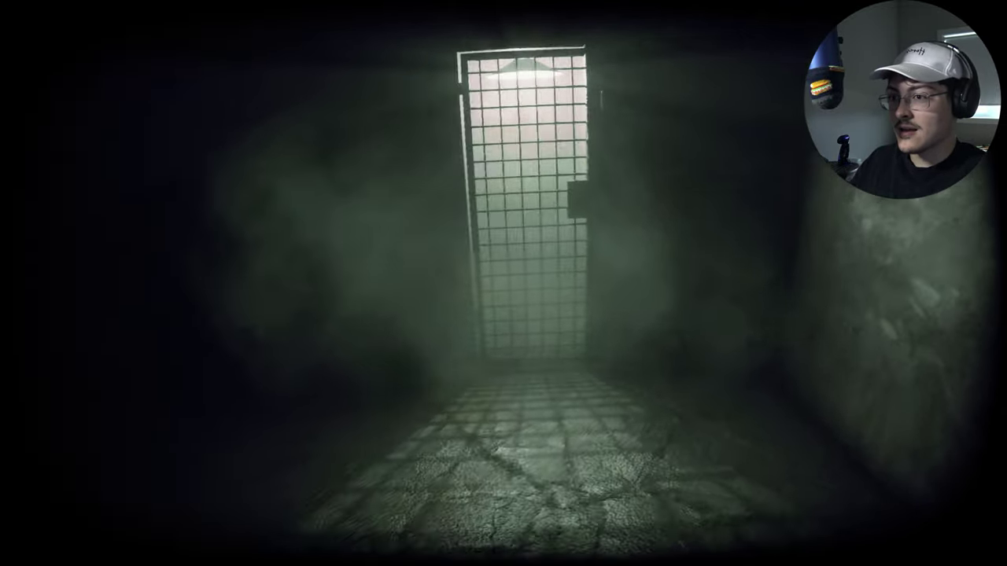
key(w)
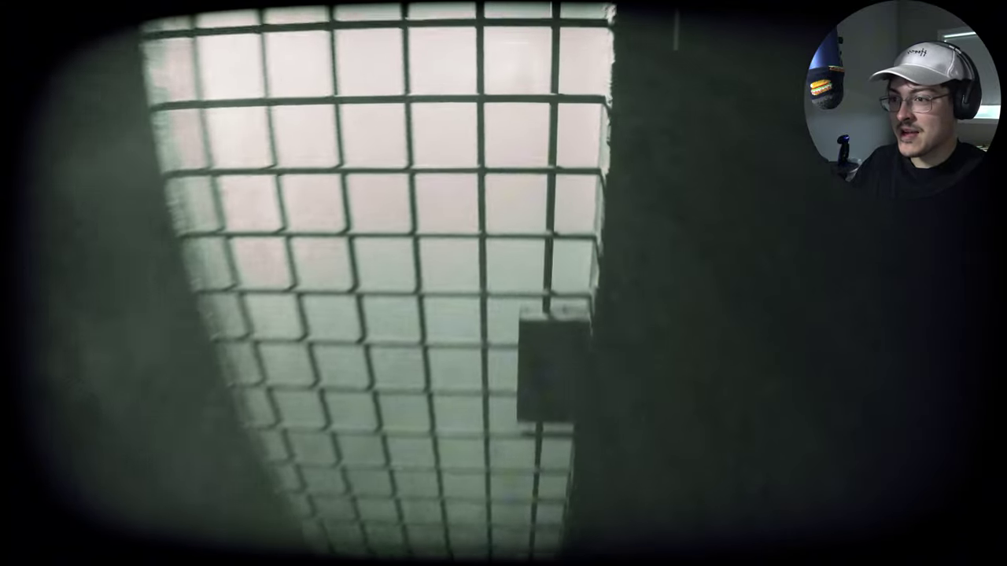
key(w)
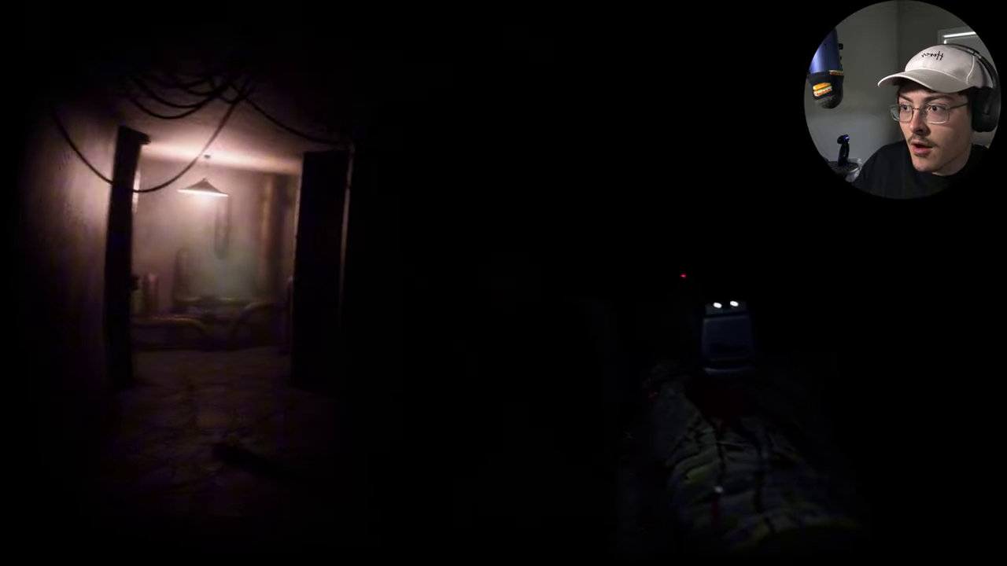
click(504, 284)
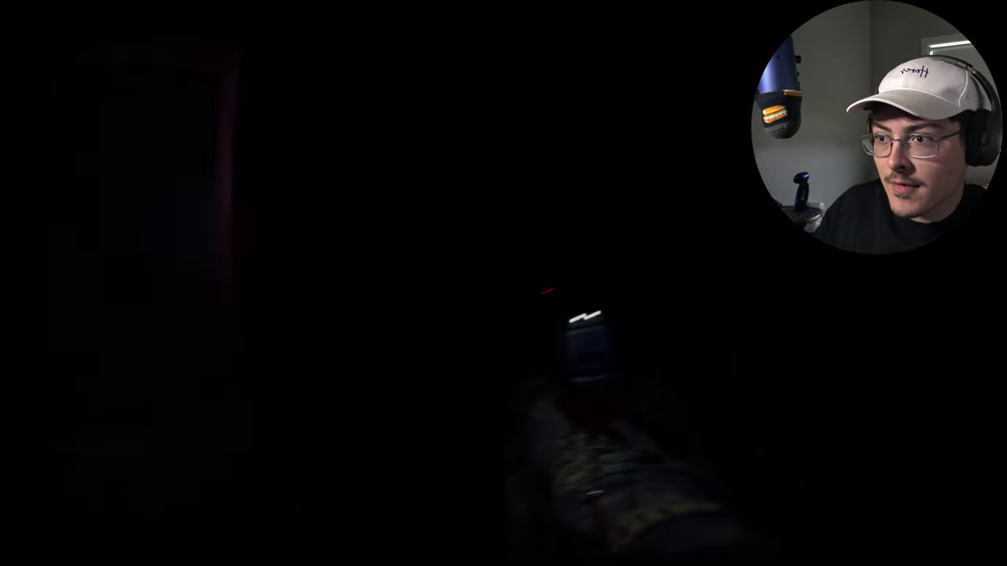